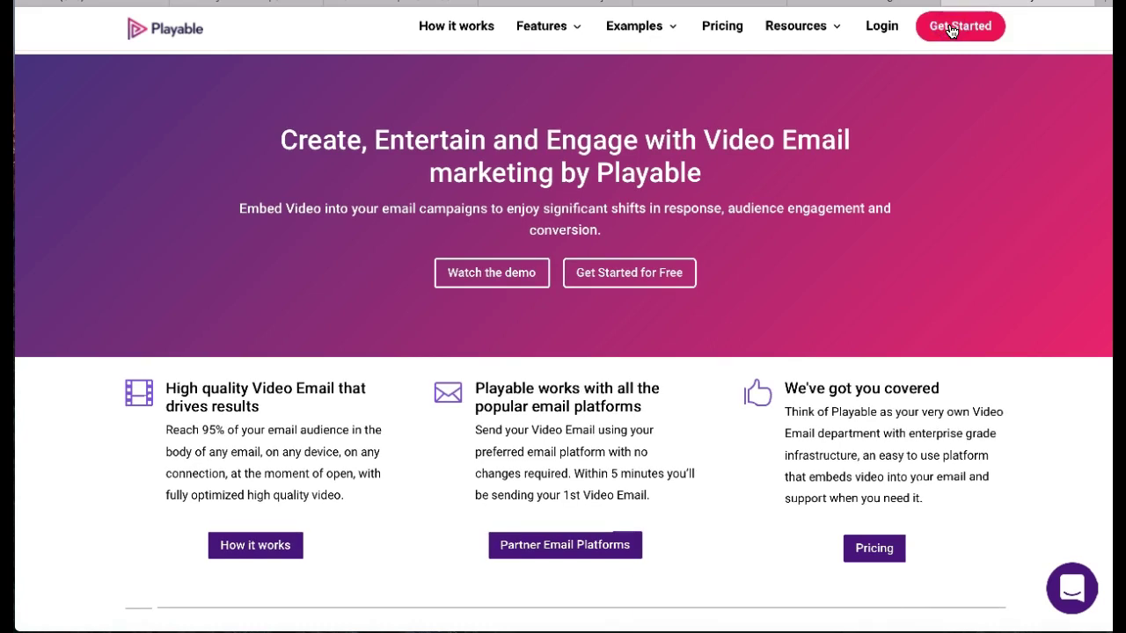
# Visit the Get Started sign-up page, and in the account console open the video list and start adding a new video.
pyautogui.click(951, 30)
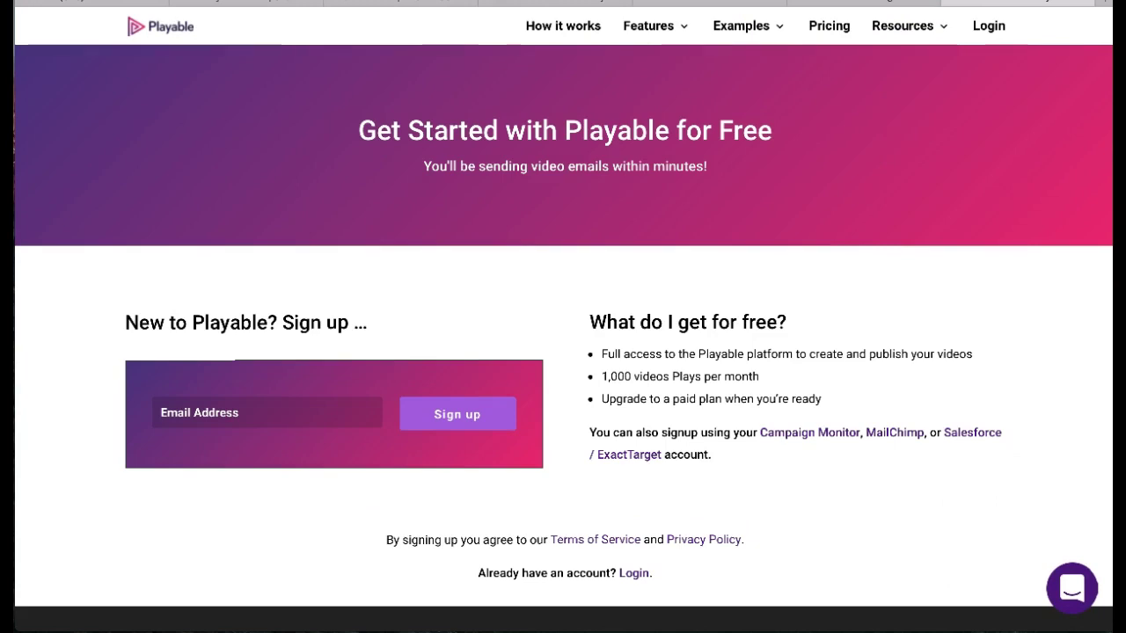
pyautogui.click(286, 463)
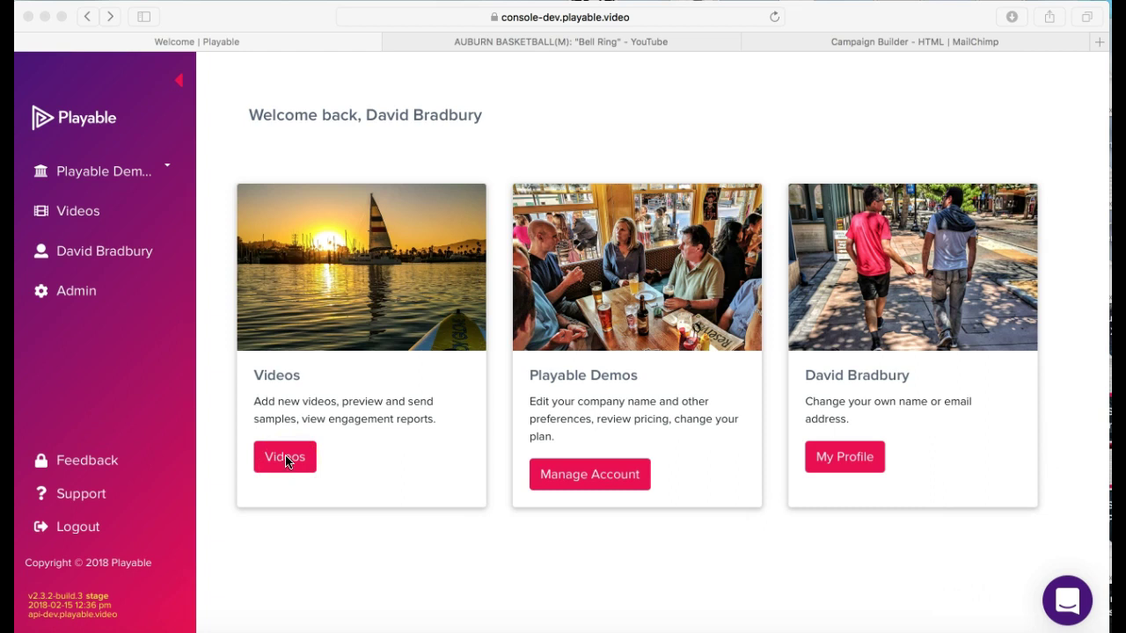
pyautogui.click(285, 459)
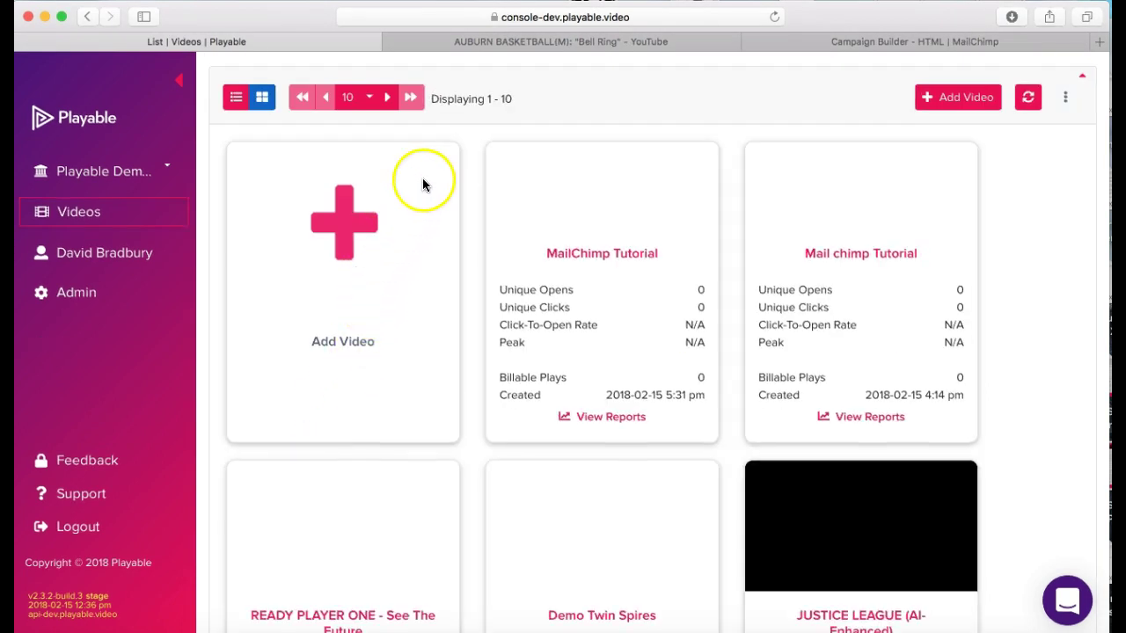
pyautogui.click(342, 231)
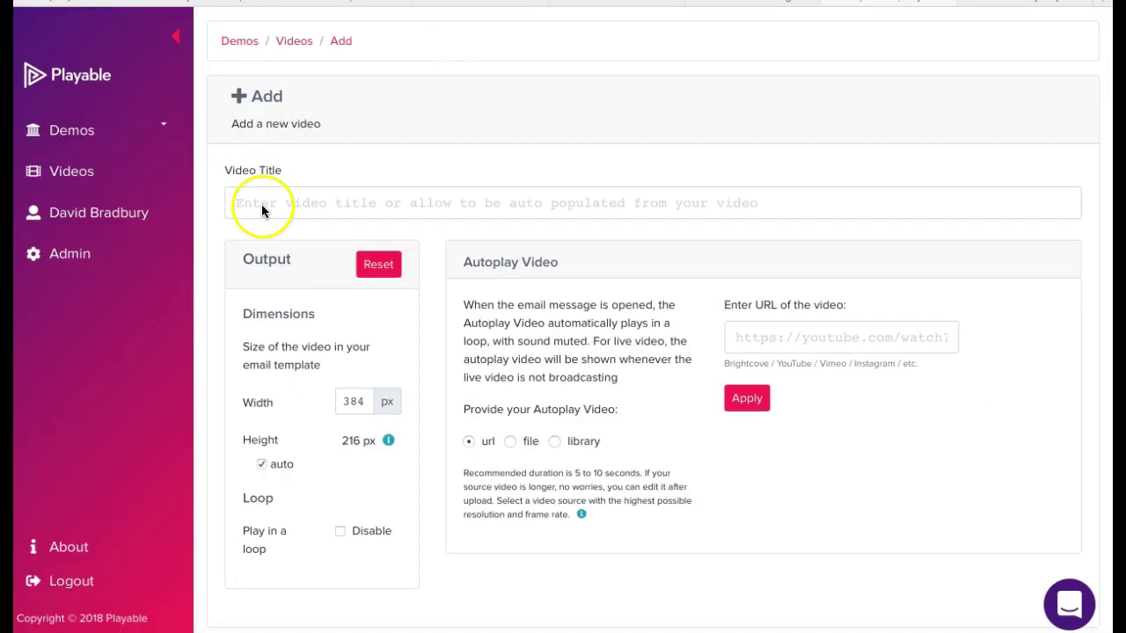
# Title the new video "Playable Tutorial" and set its output width to 600 px.
pyautogui.click(245, 203)
pyautogui.write('Playable Tutorial')
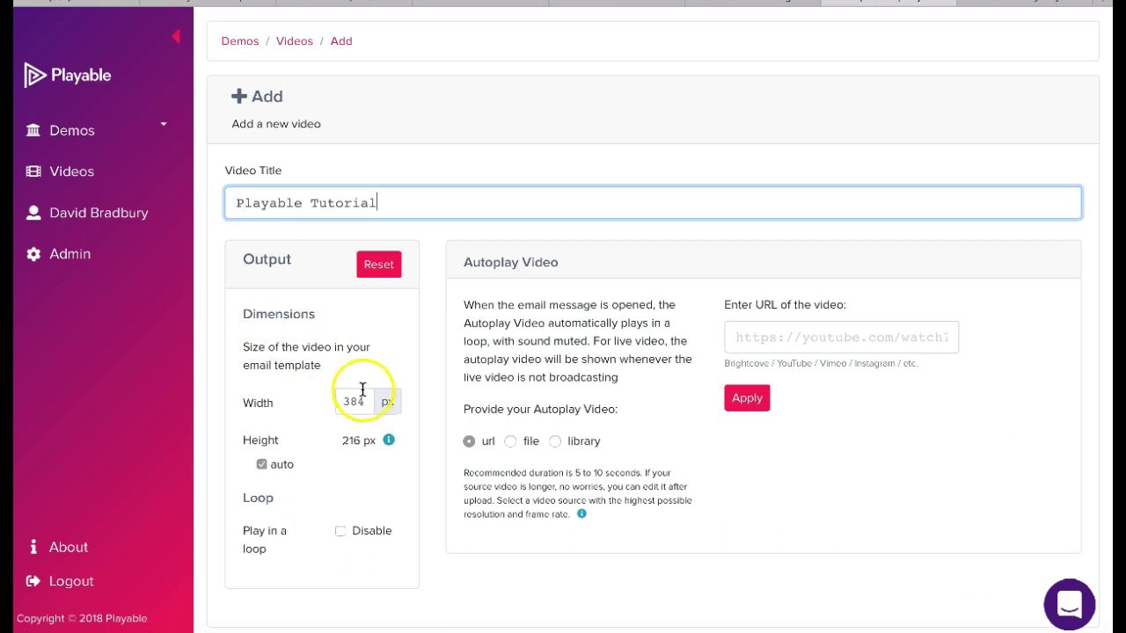
pyautogui.moveTo(360, 402); pyautogui.dragTo(342, 402)
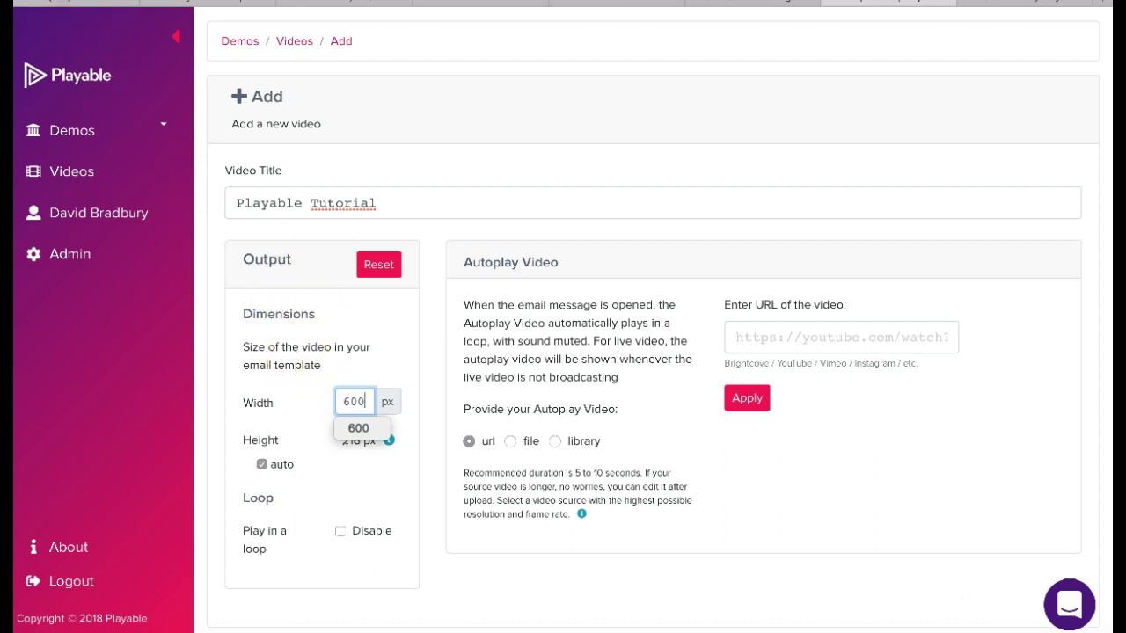
pyautogui.press('Tab')
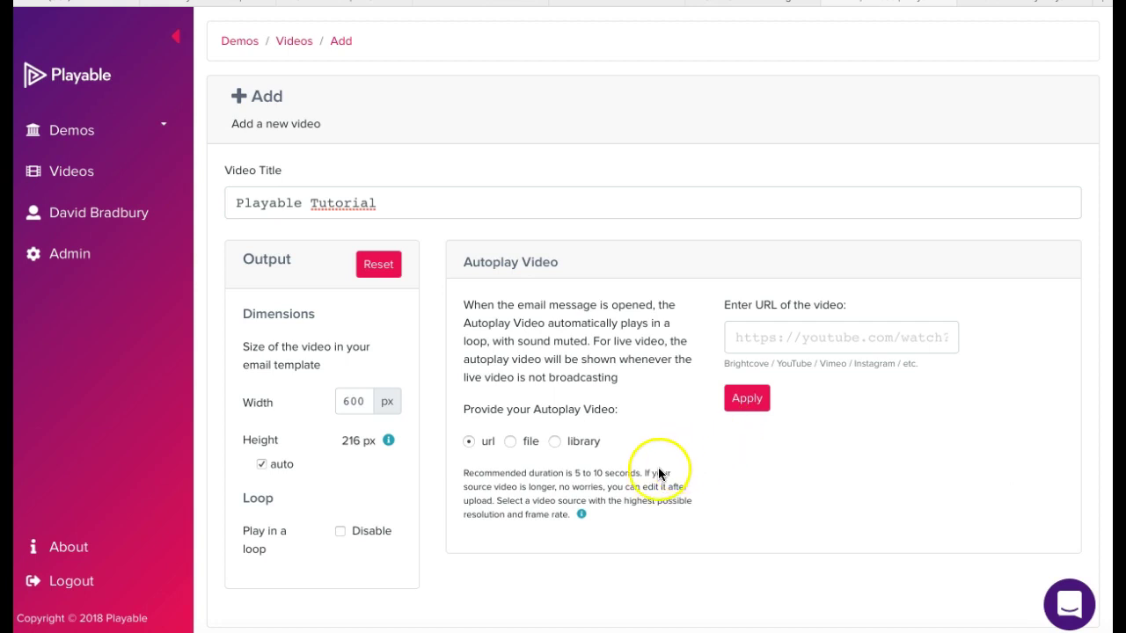
# Keep url as the autoplay video source and copy the address of Vimeo's "Video Email by Playable - 30 Second Introduction".
pyautogui.click(510, 442)
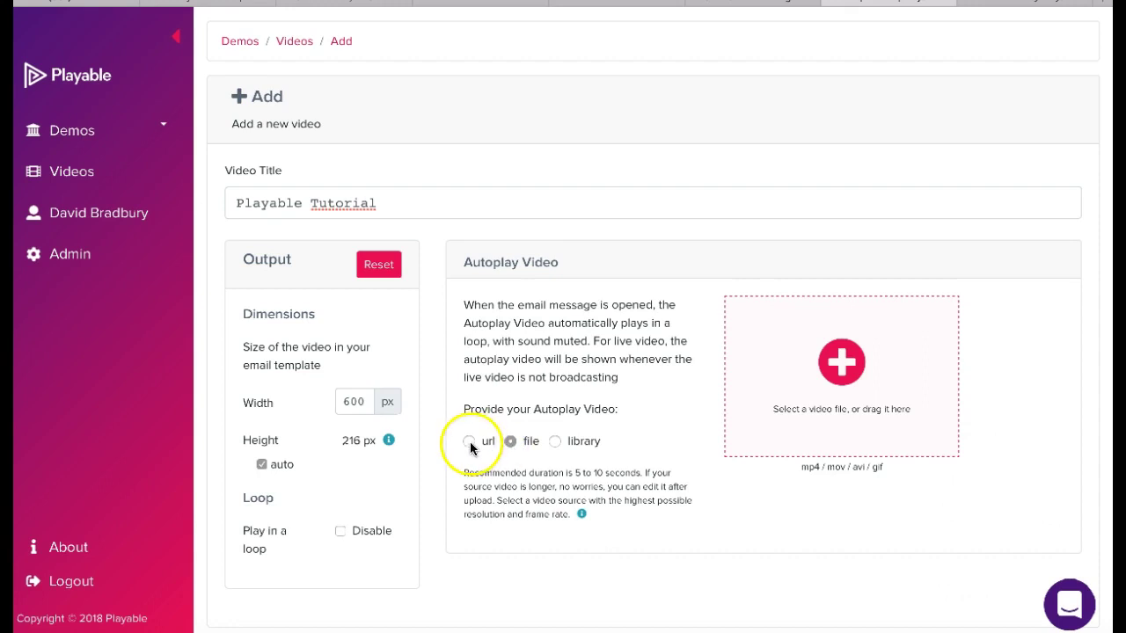
pyautogui.click(471, 444)
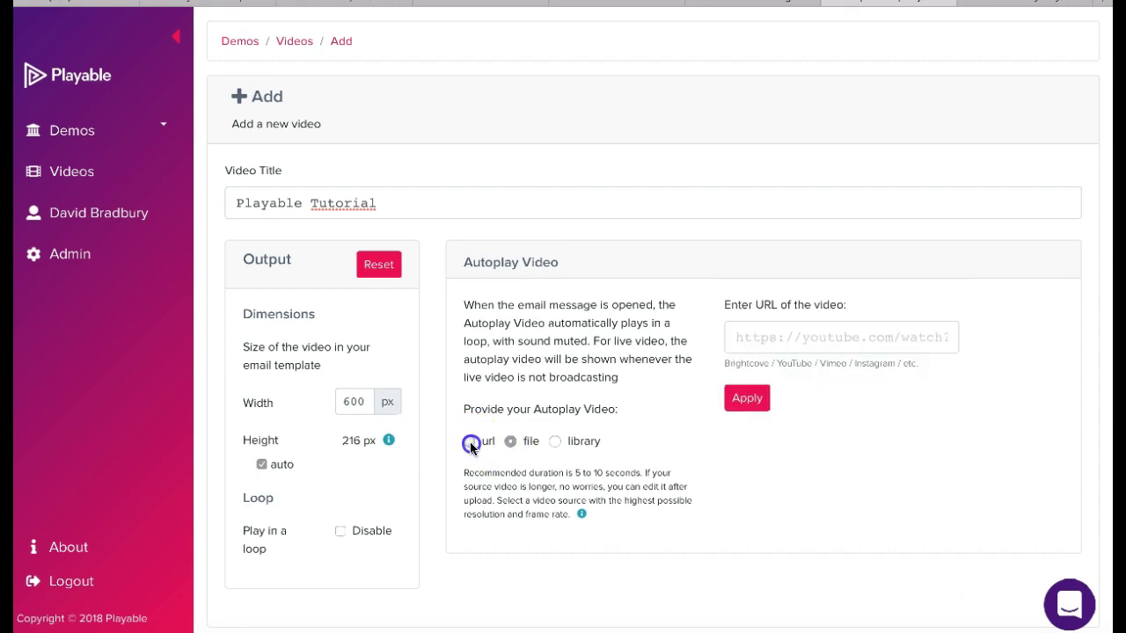
pyautogui.click(1003, 4)
pyautogui.click(71, 2)
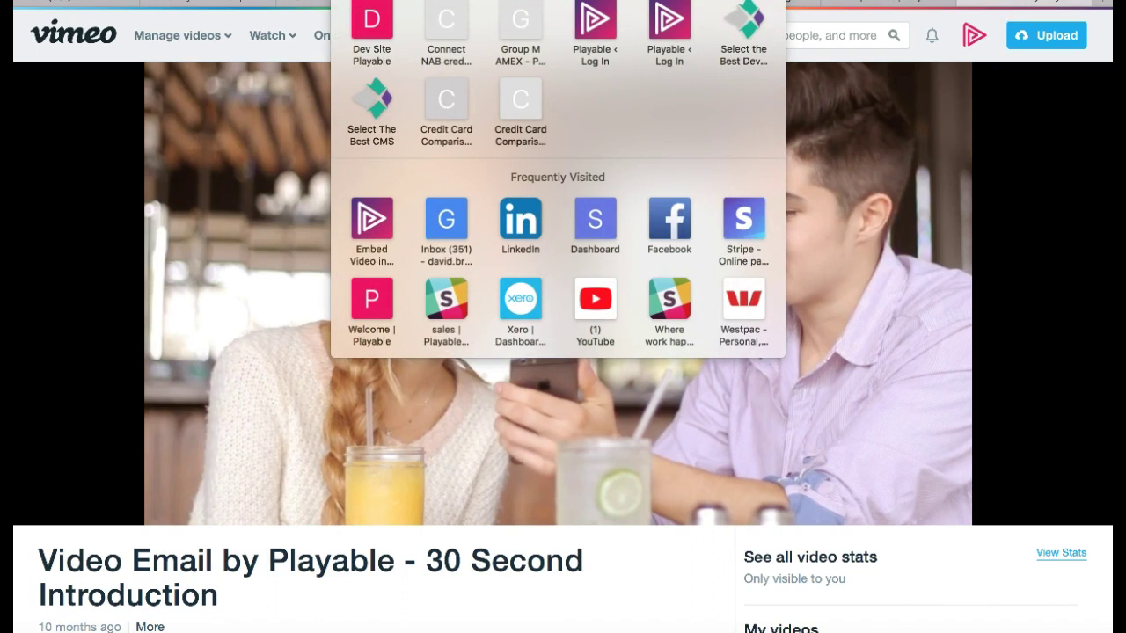
pyautogui.rightClick(70, 2)
pyautogui.click(97, 24)
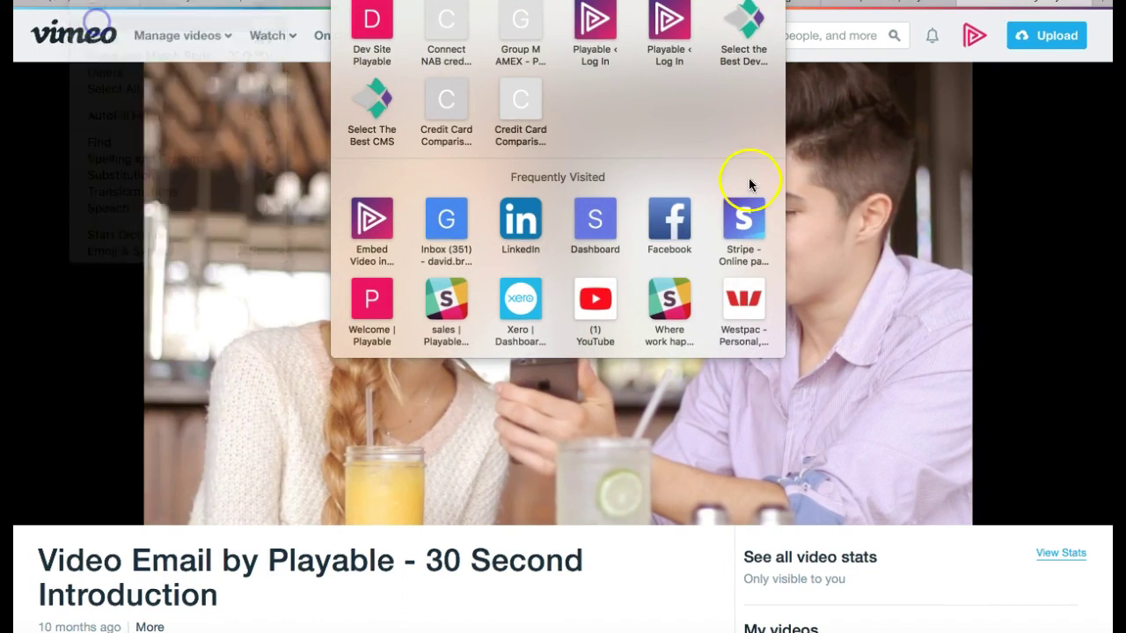
pyautogui.click(958, 189)
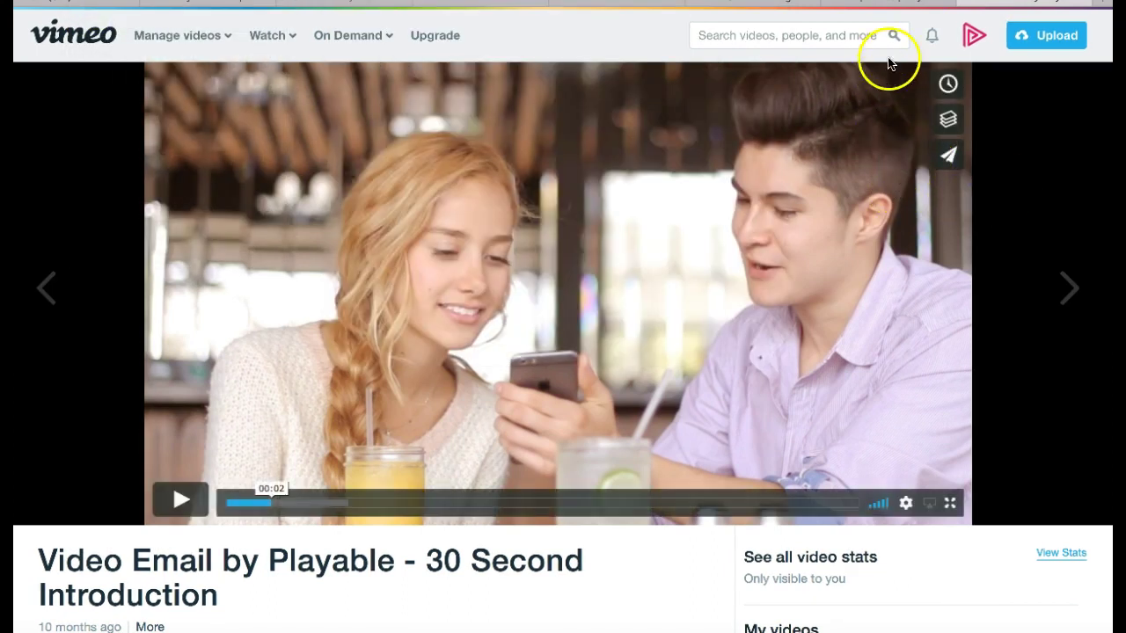
pyautogui.click(891, 3)
pyautogui.click(765, 337)
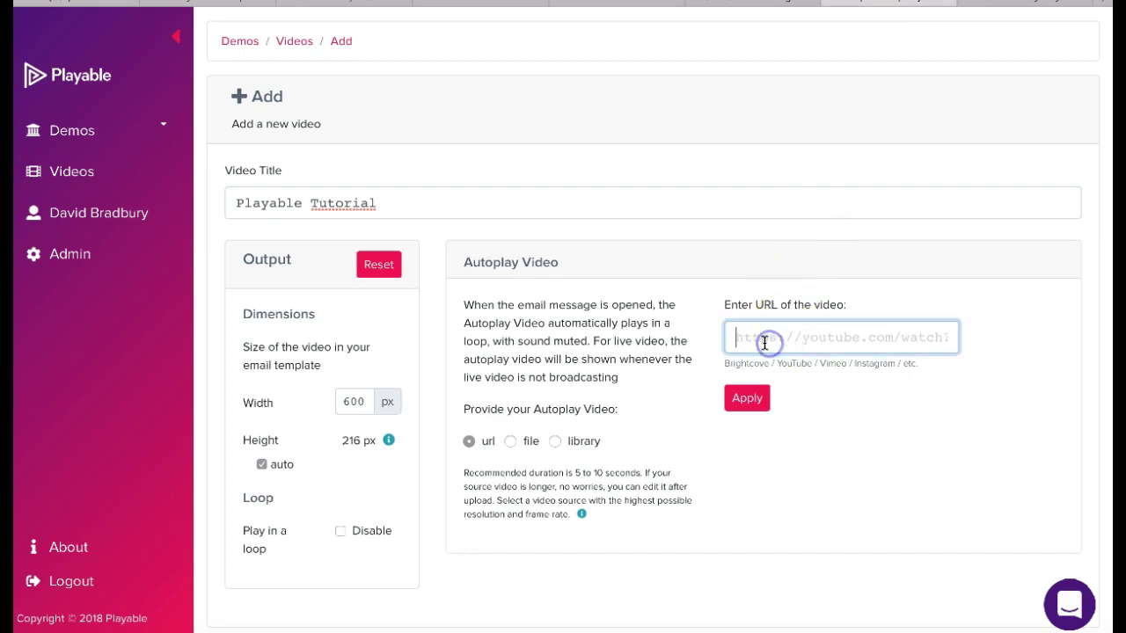
pyautogui.write('https://vimeo.com/238677650')
pyautogui.click(750, 400)
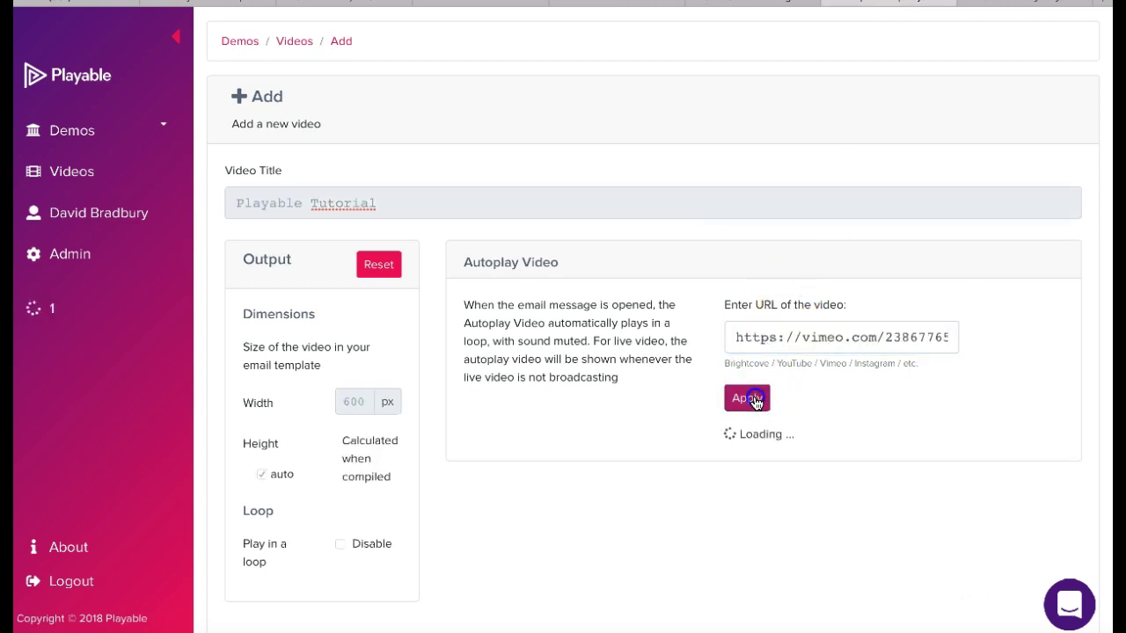
pyautogui.click(754, 400)
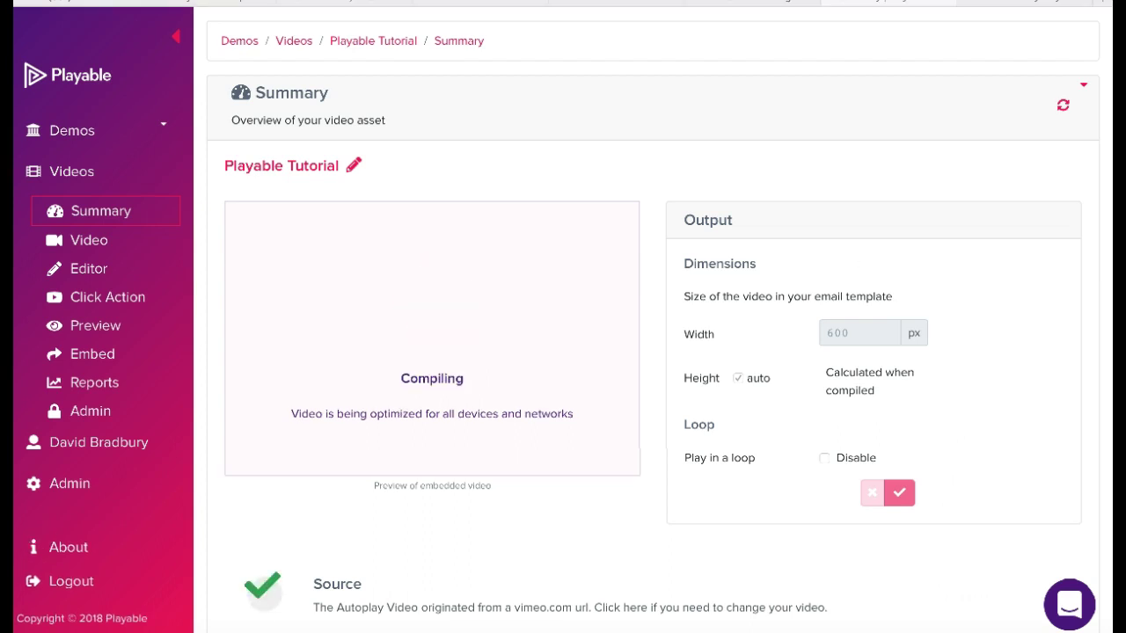
# In the video's Editor, add a second clip running from 23.27 to 30.09 seconds and continue to the overlay settings.
pyautogui.click(88, 276)
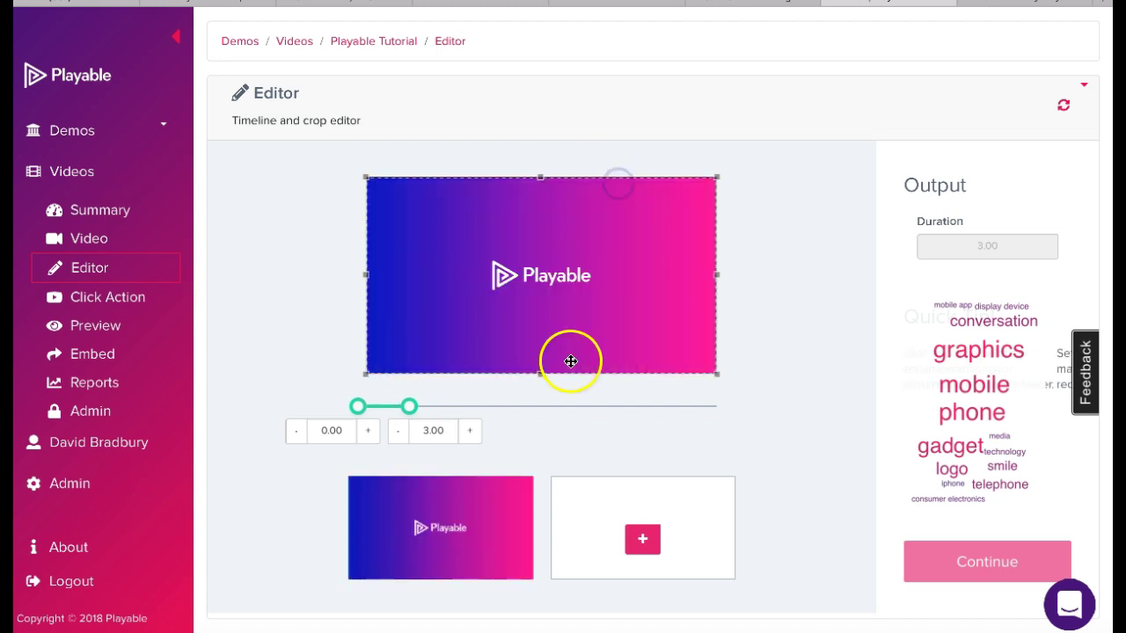
pyautogui.click(643, 546)
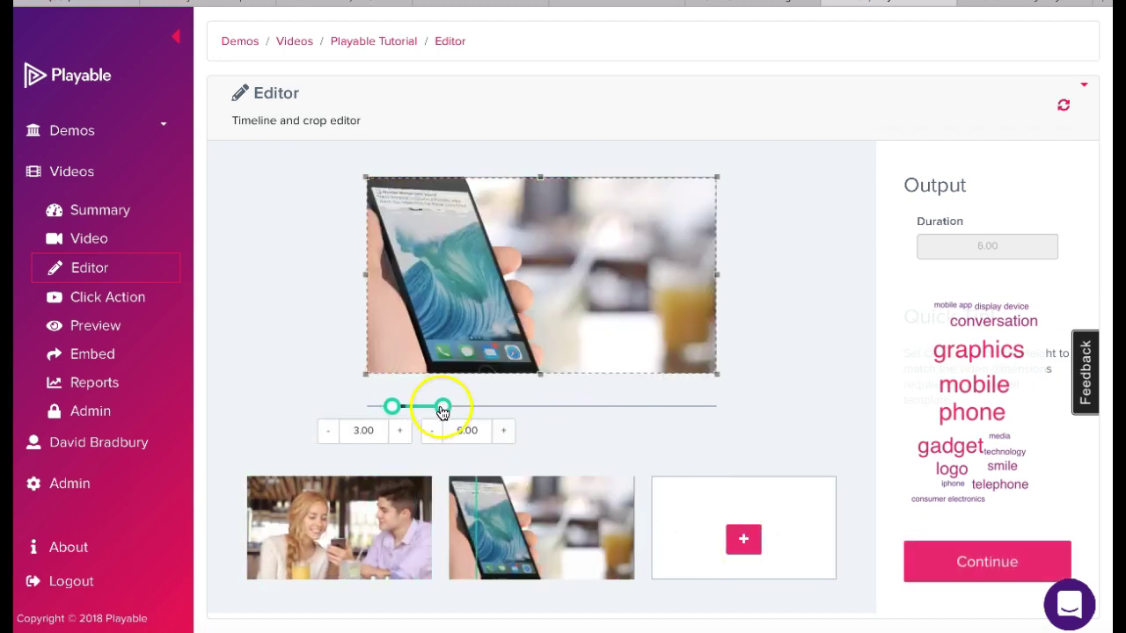
pyautogui.moveTo(442, 410); pyautogui.dragTo(714, 415)
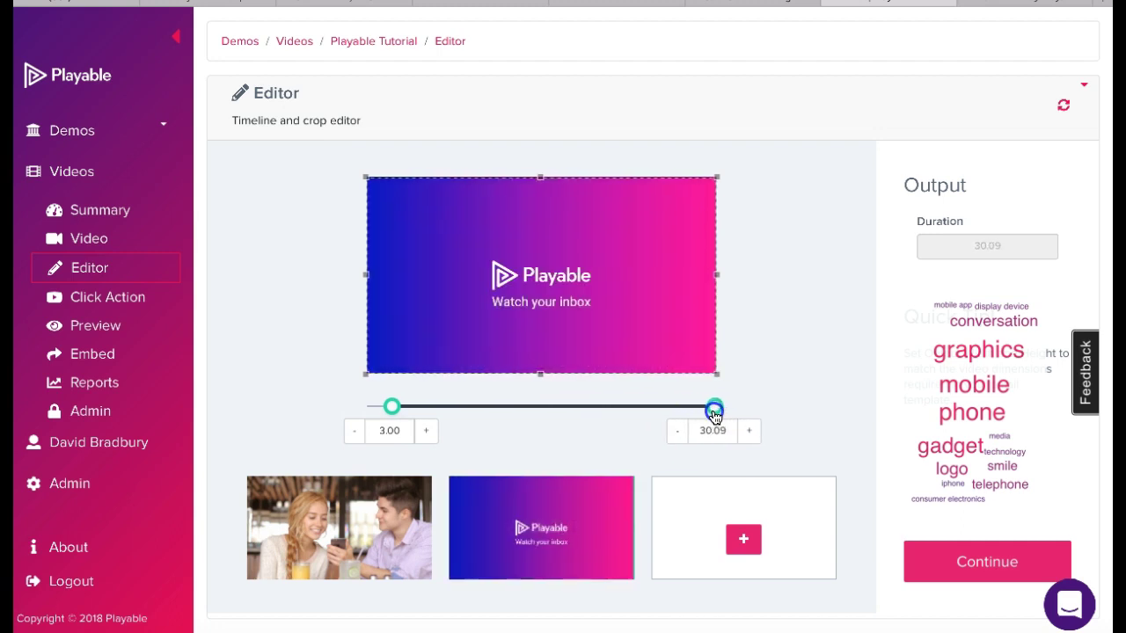
pyautogui.moveTo(391, 408); pyautogui.dragTo(625, 412)
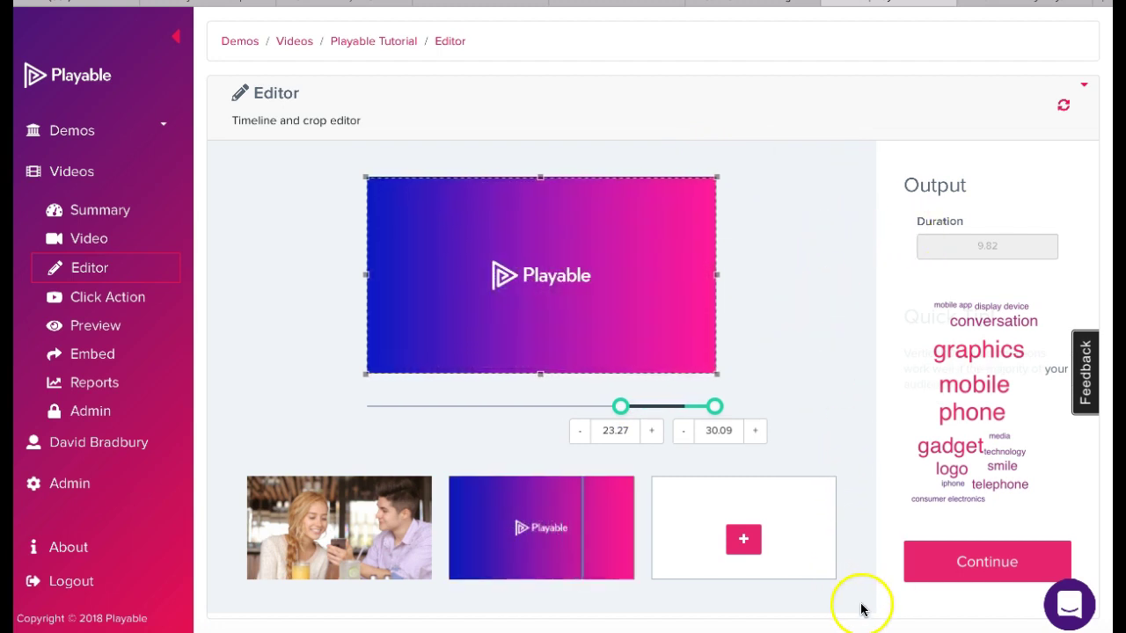
pyautogui.click(977, 574)
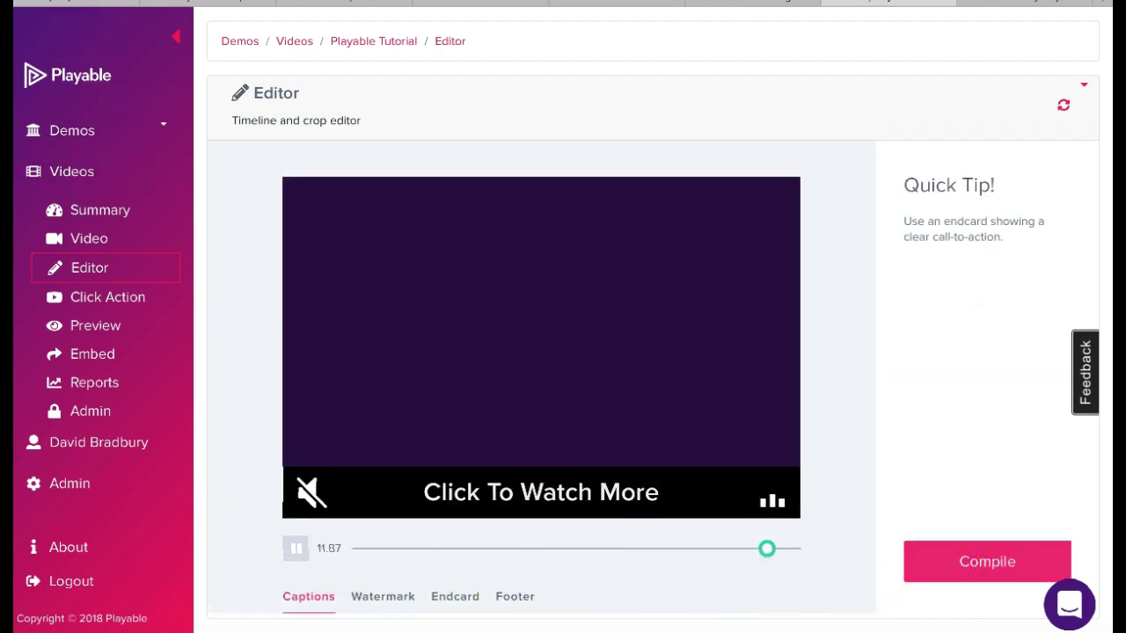
# Try the default captions on the video and turn them back off.
pyautogui.scroll(-2, 220, 477)
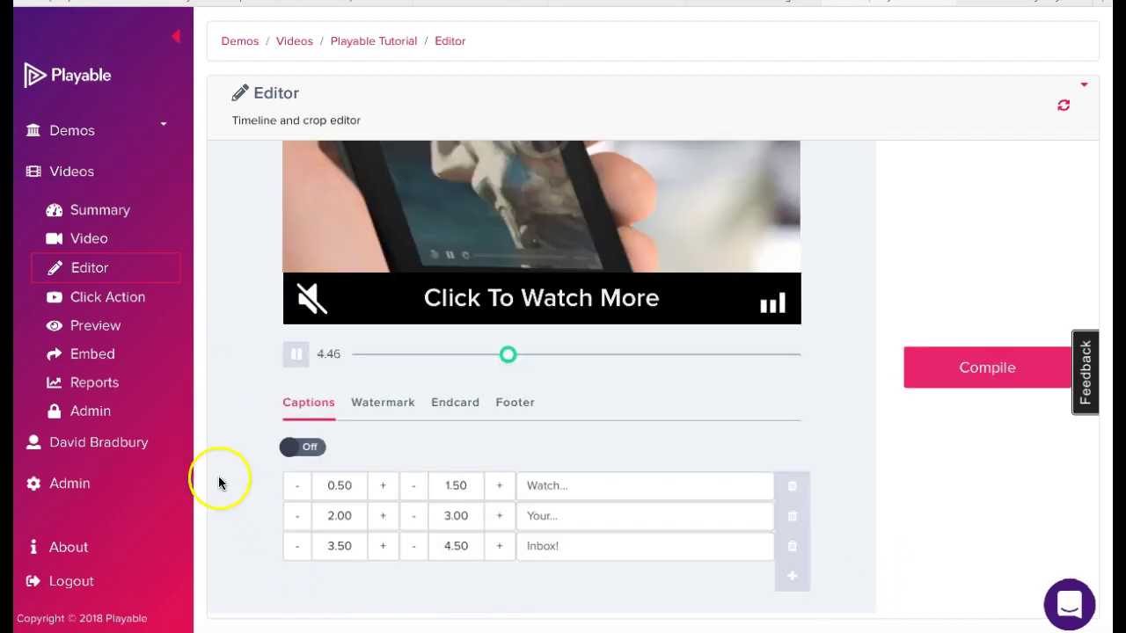
pyautogui.click(307, 449)
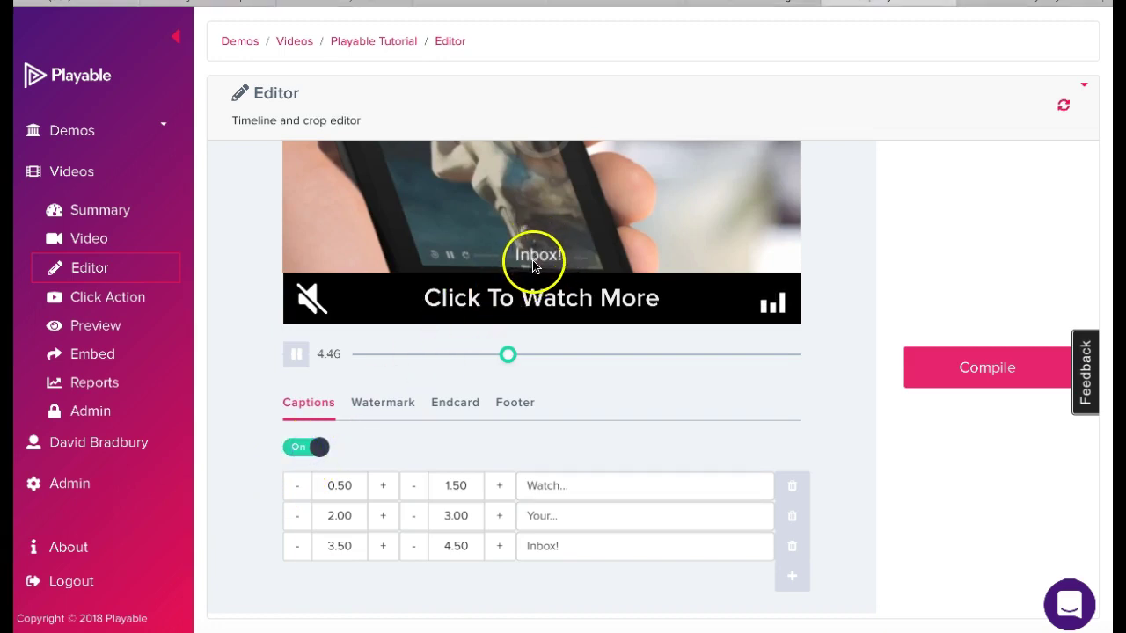
pyautogui.click(297, 449)
# Turn off the watermark, endcard and footer overlays and compile the video.
pyautogui.click(384, 408)
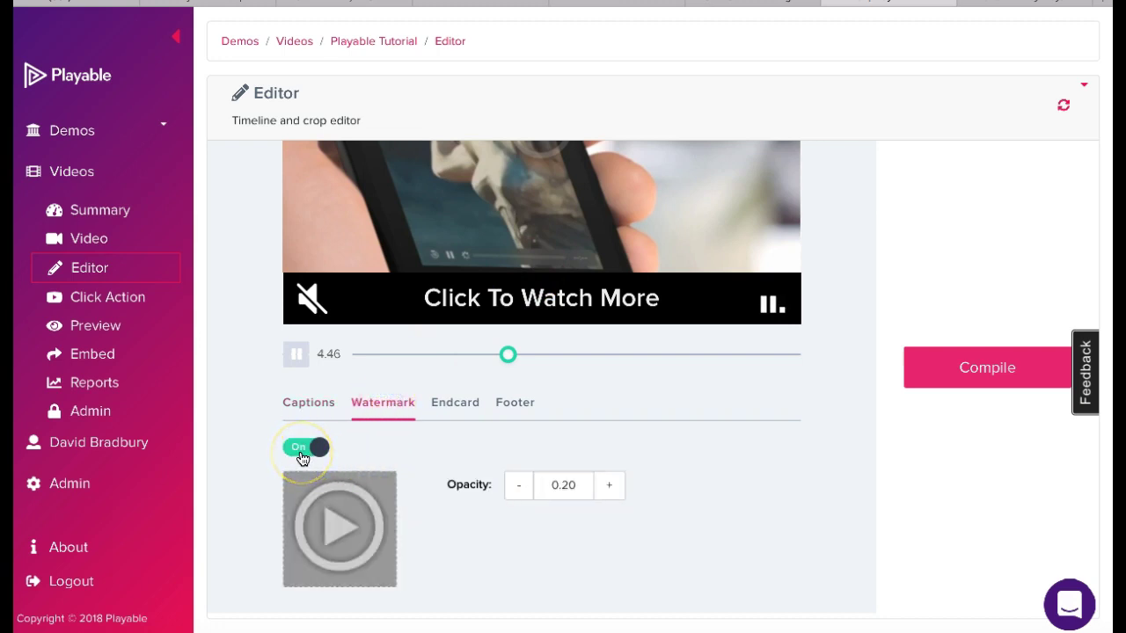
pyautogui.scroll(1, 528, 431)
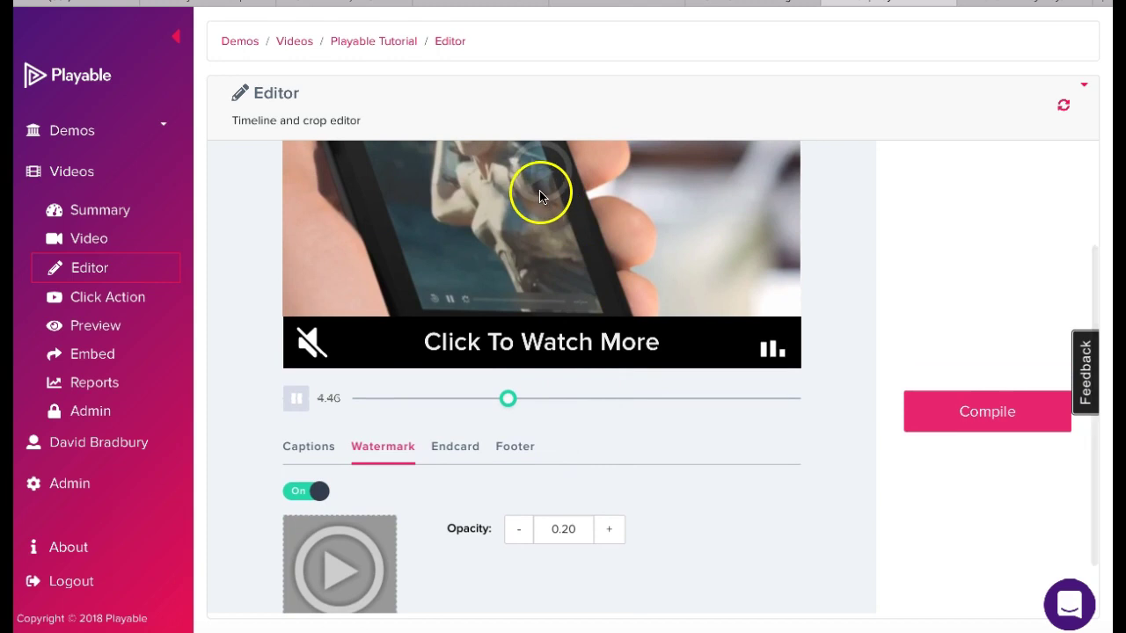
pyautogui.click(304, 491)
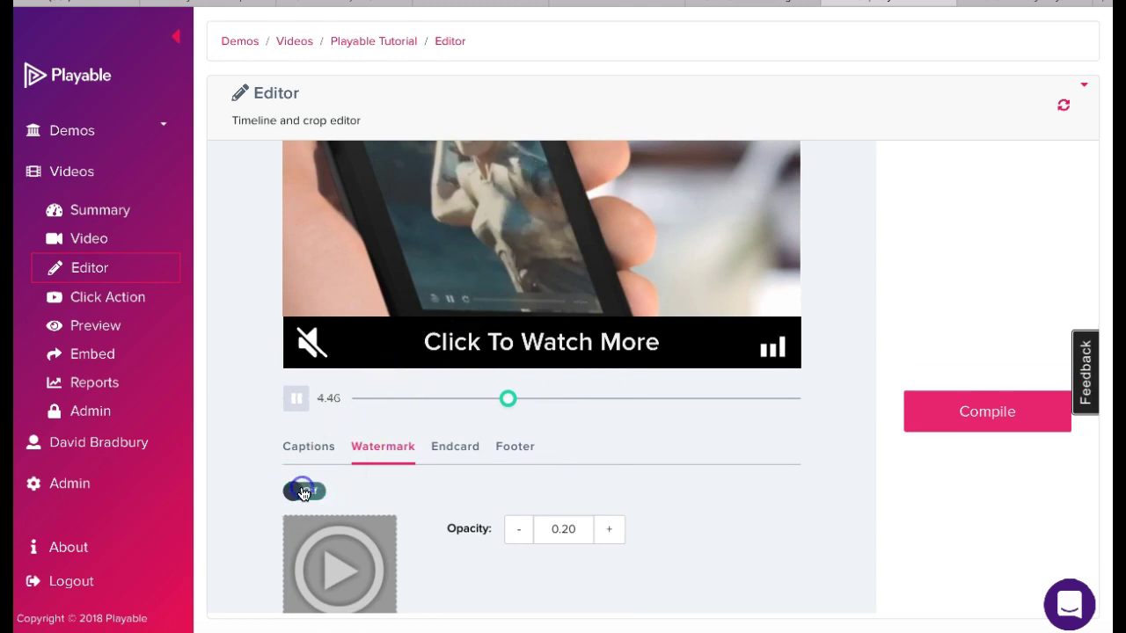
pyautogui.click(460, 453)
pyautogui.click(305, 491)
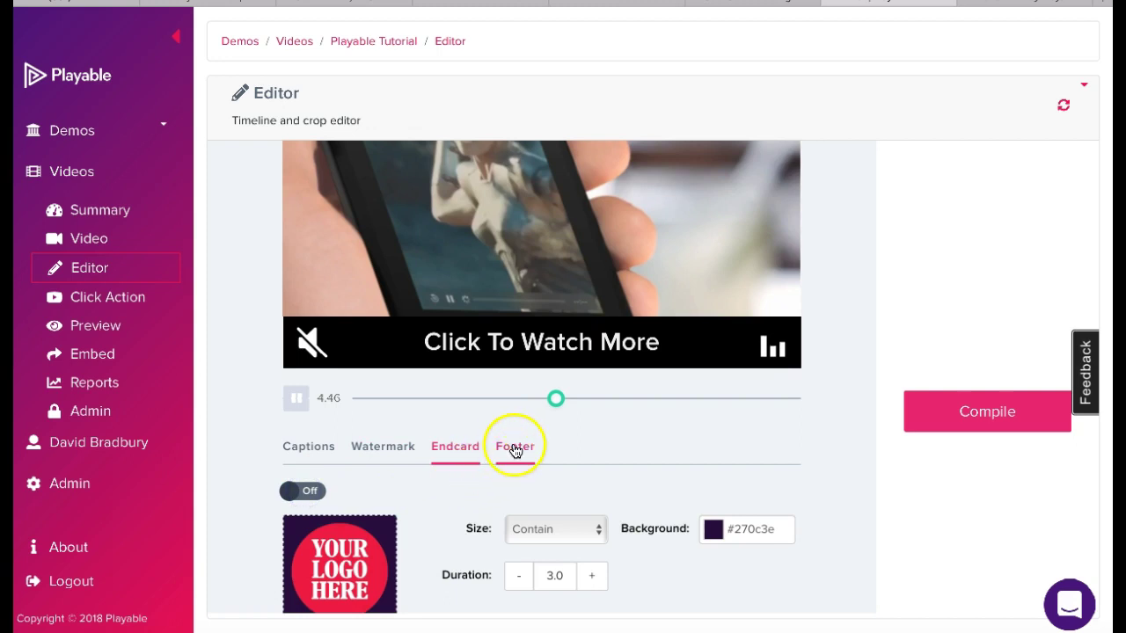
pyautogui.click(515, 448)
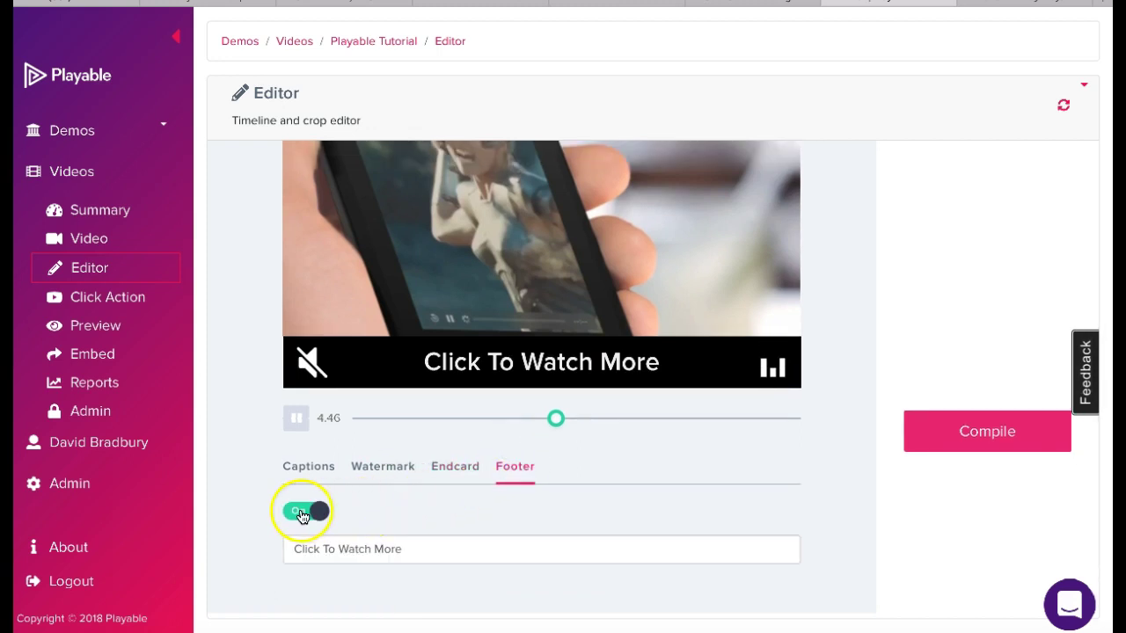
pyautogui.click(301, 512)
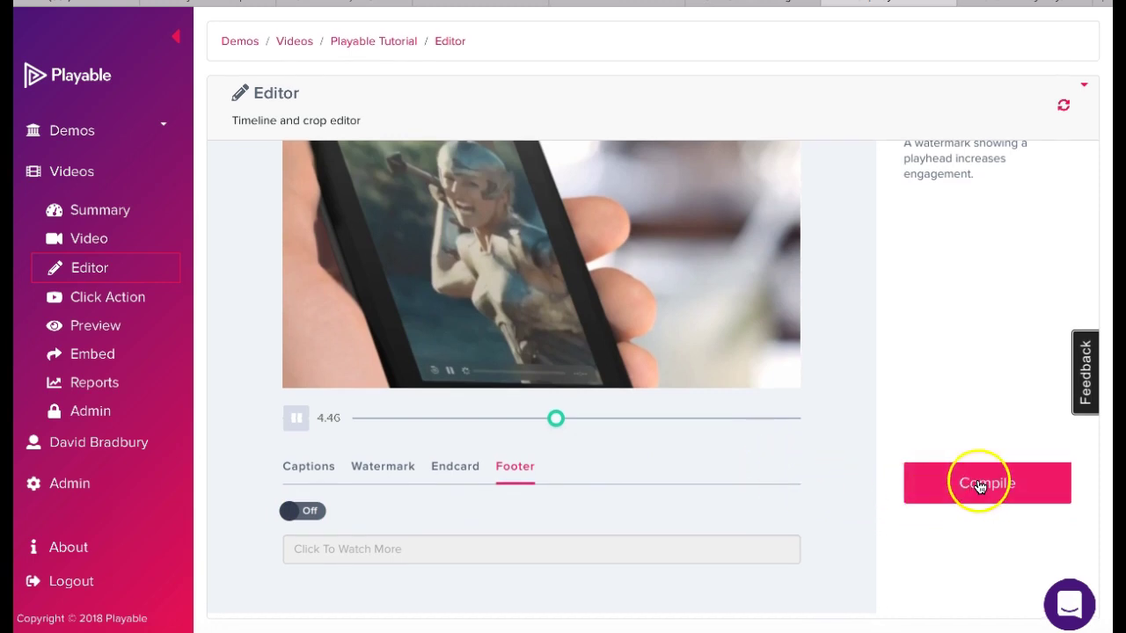
pyautogui.click(976, 481)
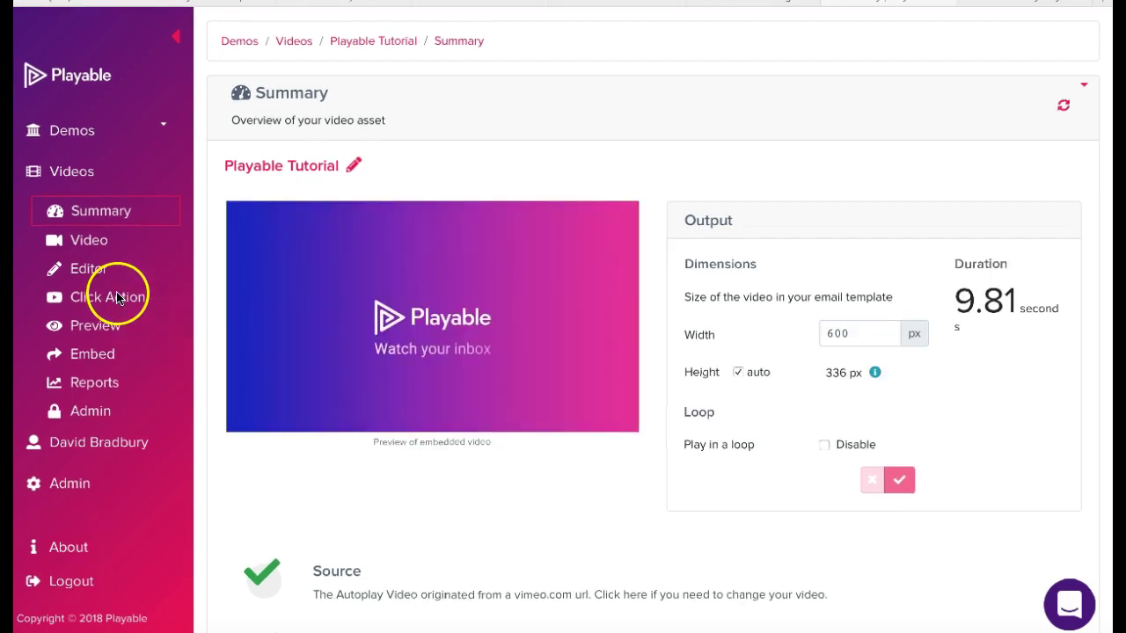
pyautogui.click(114, 298)
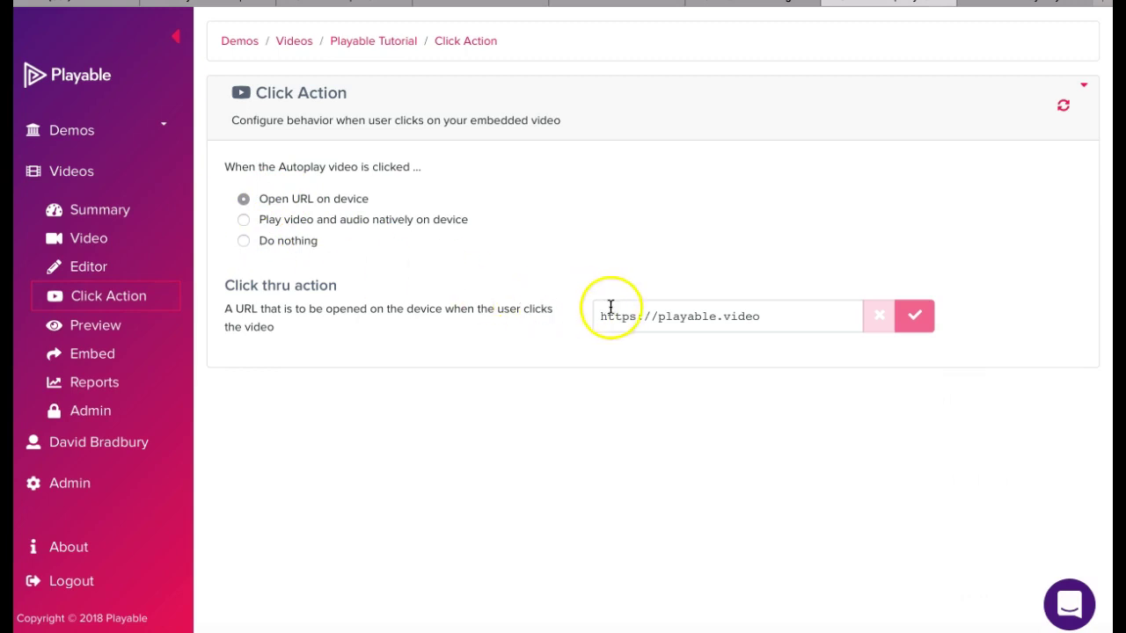
pyautogui.click(775, 322)
pyautogui.moveTo(775, 321); pyautogui.dragTo(575, 317)
pyautogui.press('BackSpace')
pyautogui.write('https://vimeo.com/238677650')
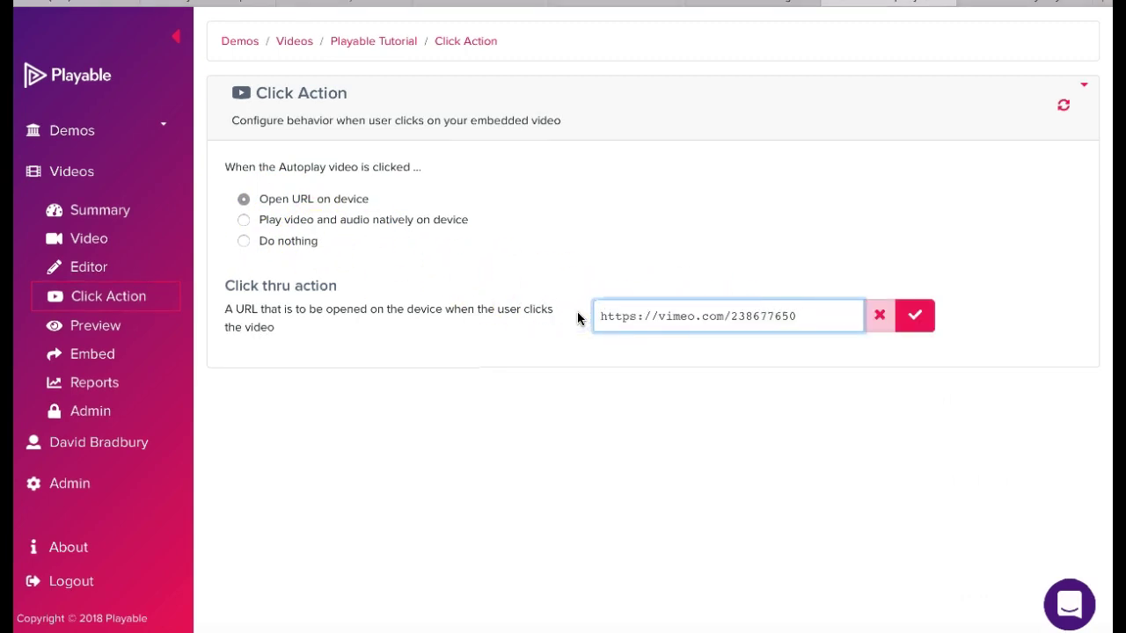
pyautogui.click(916, 320)
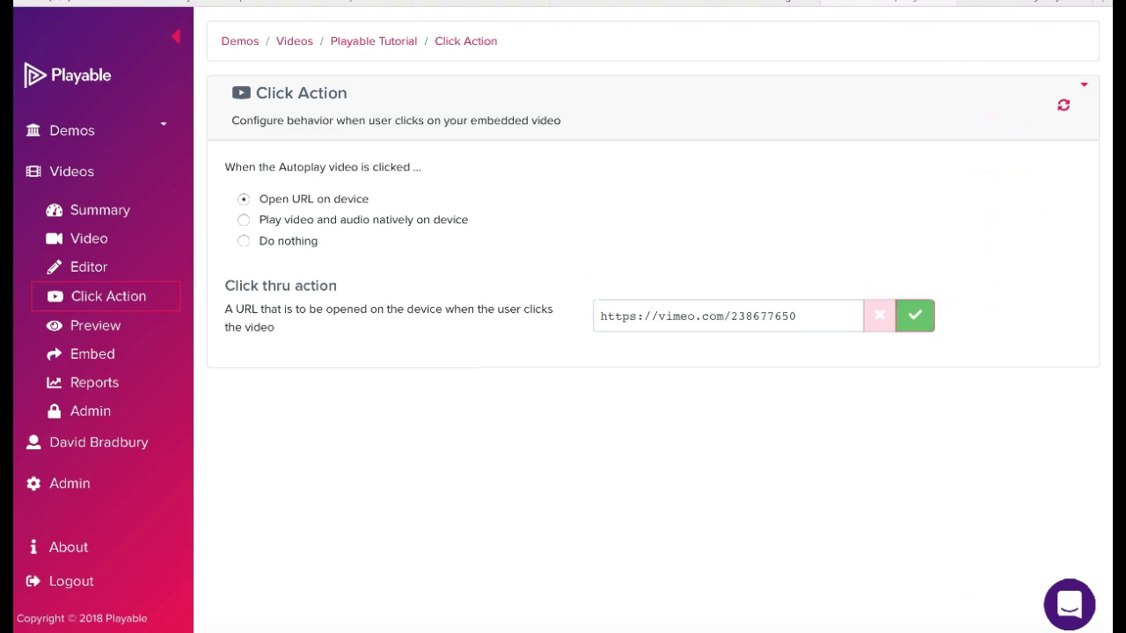
# Preview the video in the email template, check the available mail client views, and send a sample email.
pyautogui.click(83, 327)
pyautogui.click(406, 227)
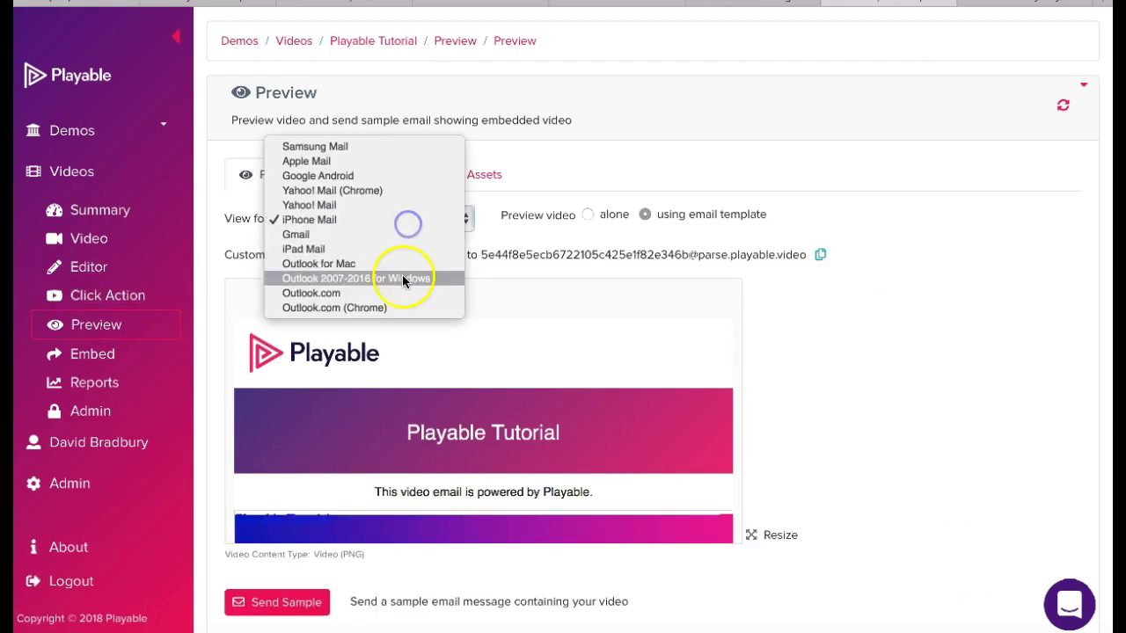
pyautogui.click(834, 317)
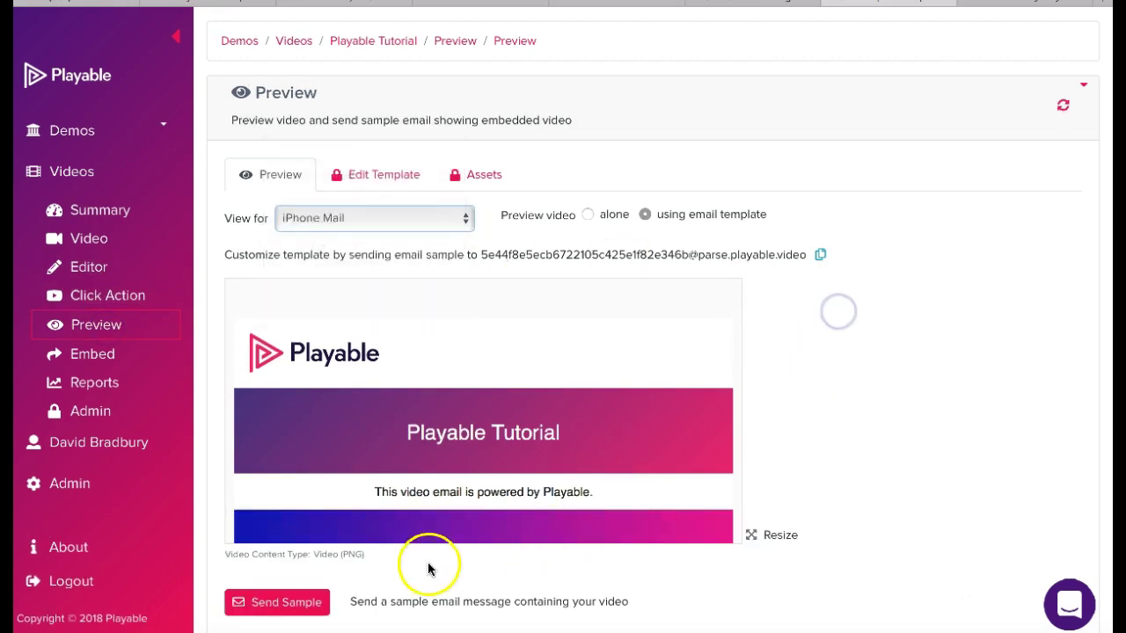
pyautogui.click(295, 601)
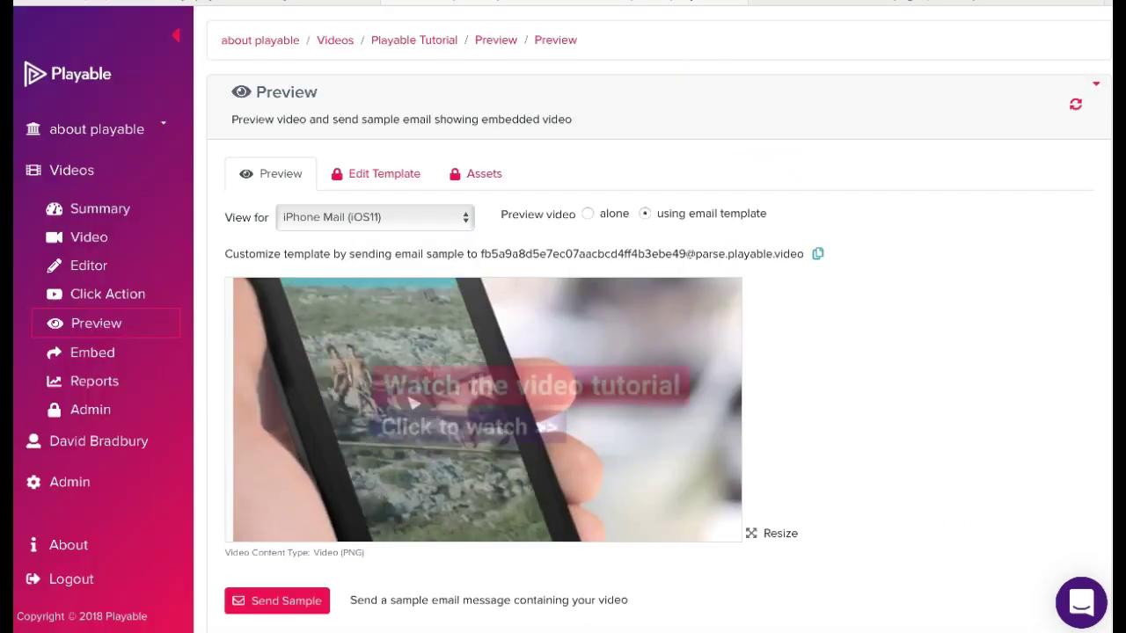
# Set the video to embed through MailChimp and select the Playable Tutorial campaign as the one to receive it.
pyautogui.click(92, 356)
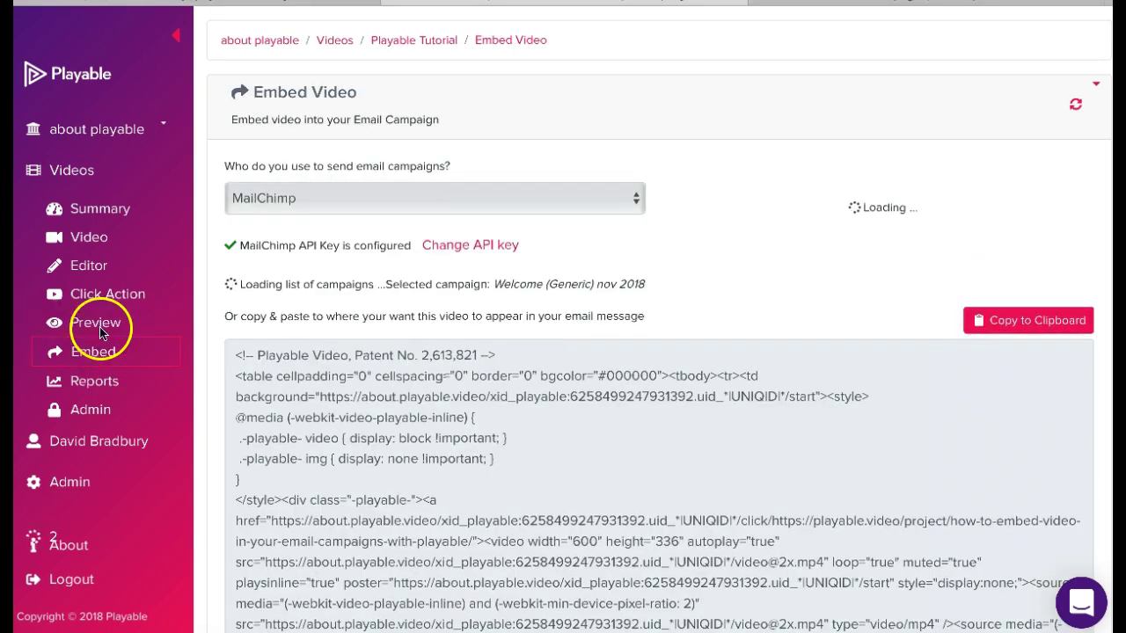
pyautogui.click(636, 200)
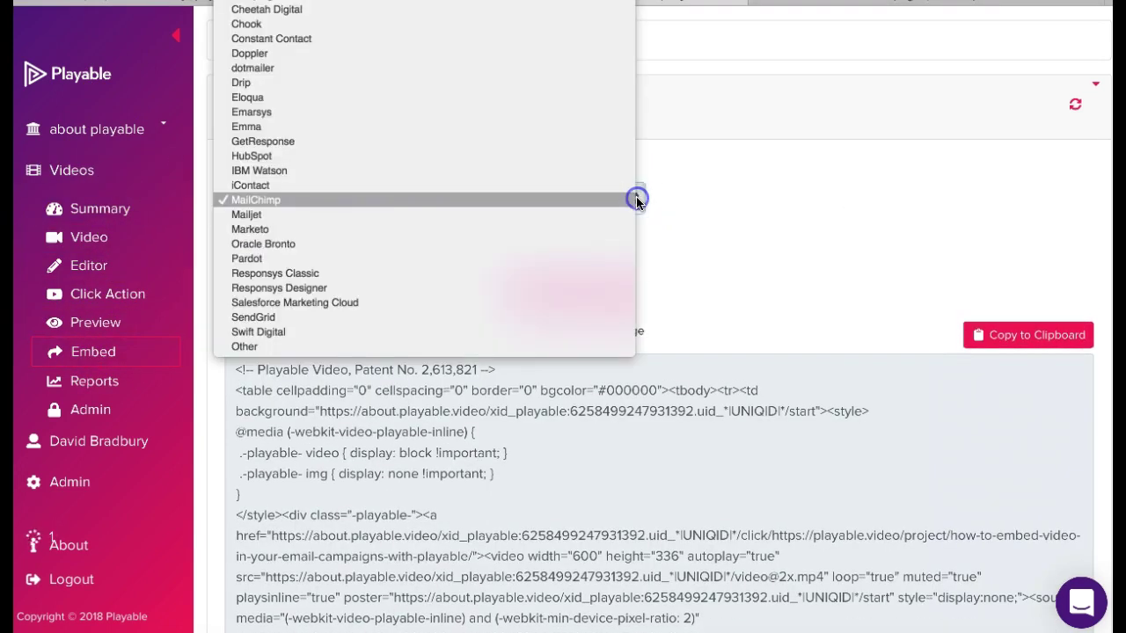
pyautogui.click(349, 202)
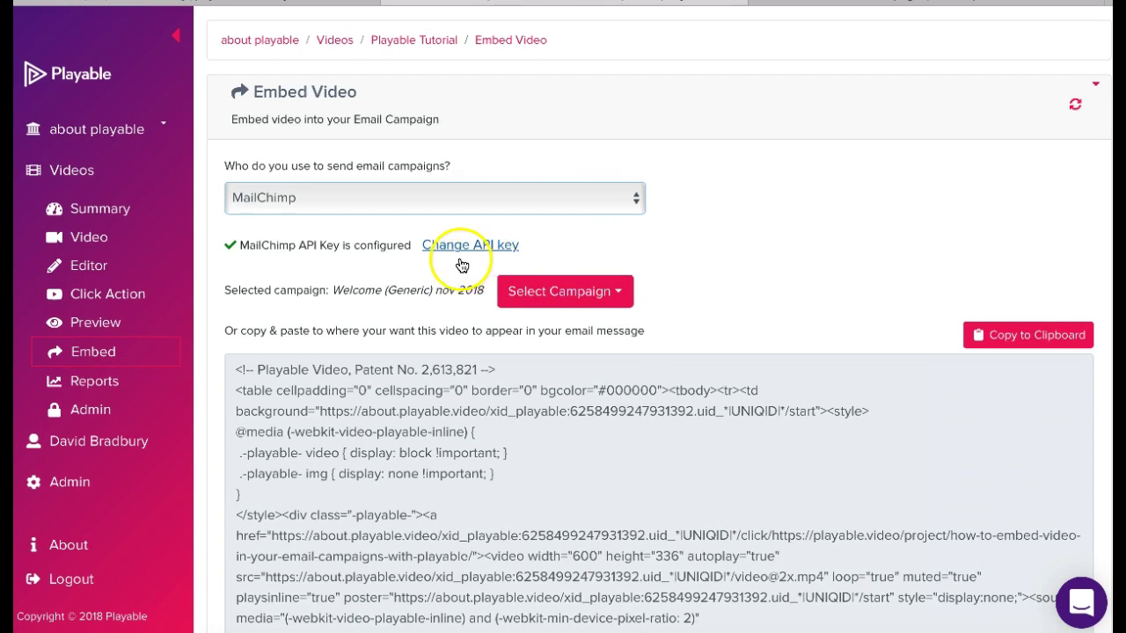
pyautogui.click(621, 296)
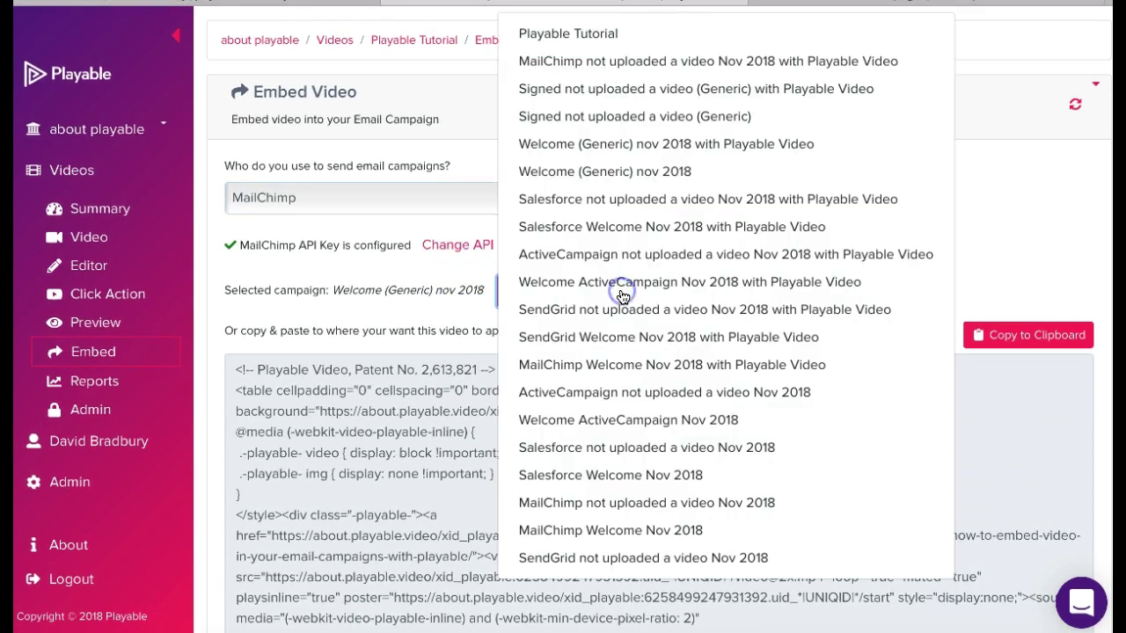
pyautogui.click(580, 34)
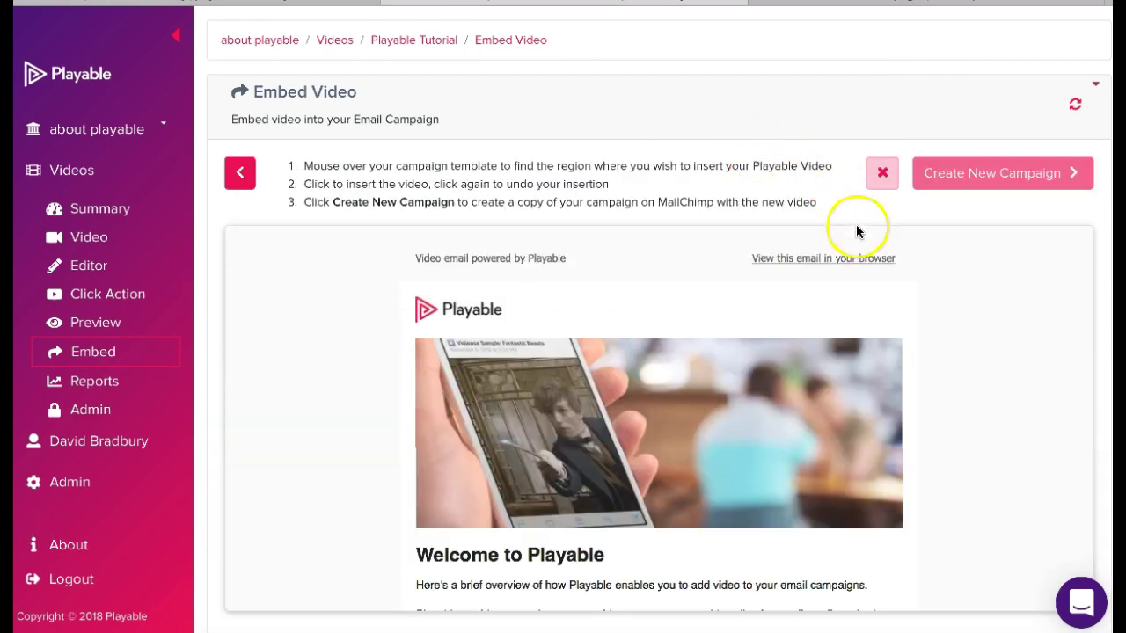
# Insert the video in place of the image above the Welcome to Playable heading and create a new MailChimp campaign from it.
pyautogui.click(732, 408)
pyautogui.scroll(-2, 981, 283)
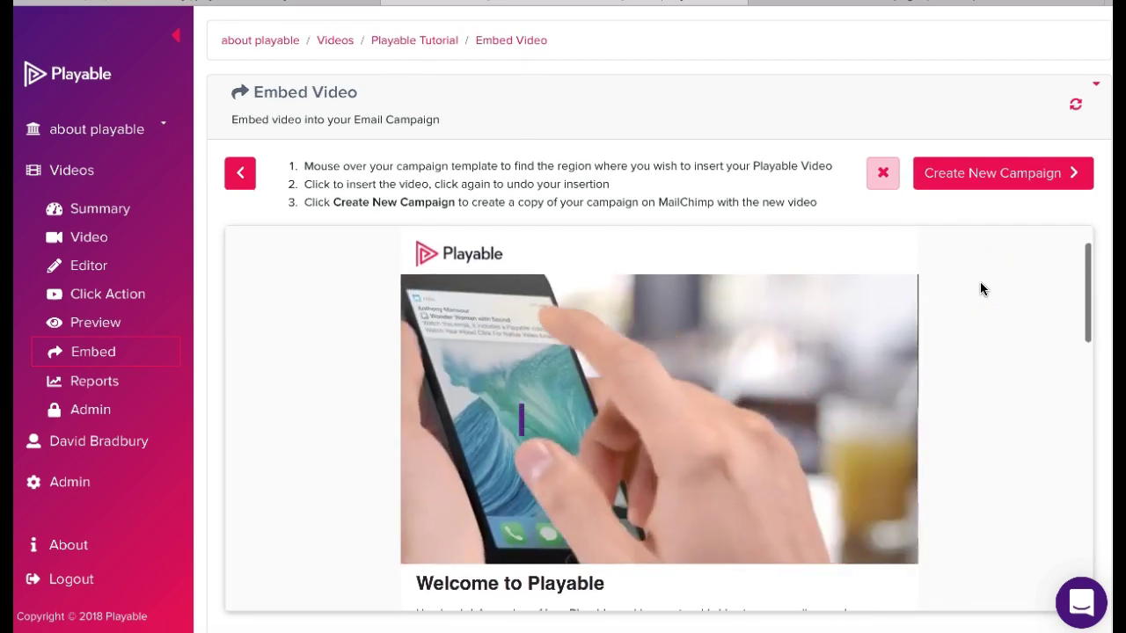
pyautogui.click(1027, 238)
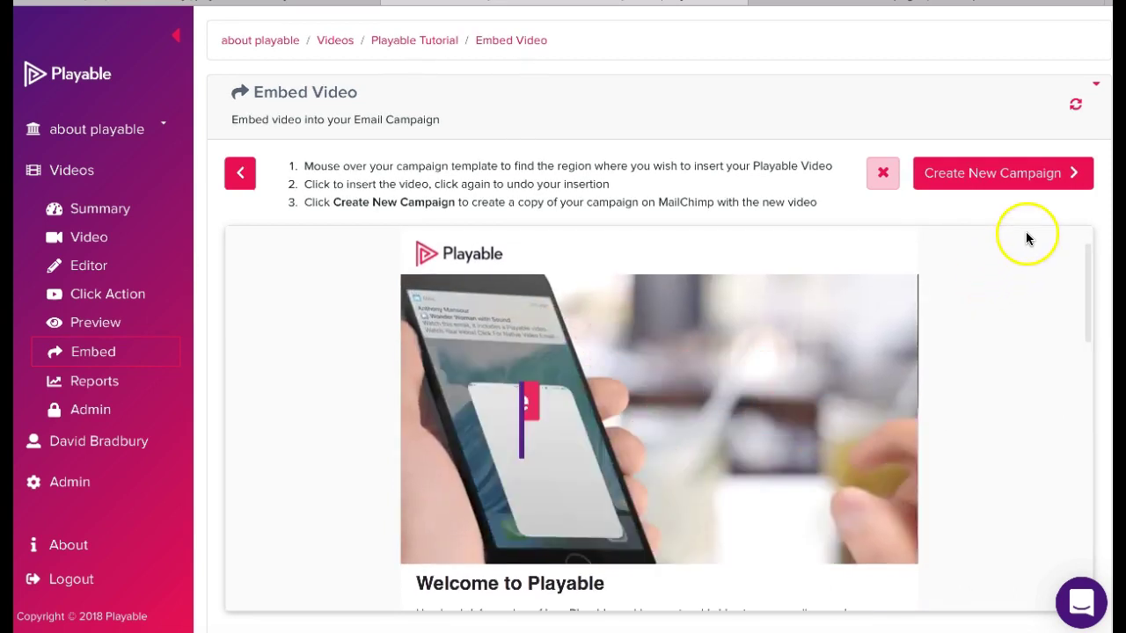
pyautogui.click(1003, 176)
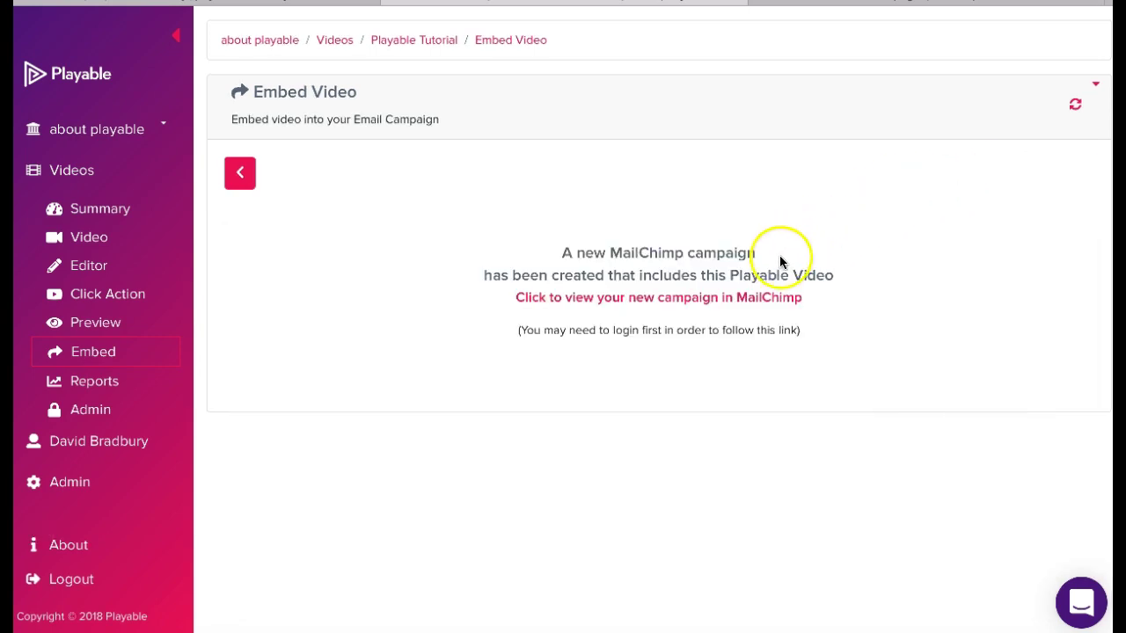
# View the new campaign in MailChimp, start a test email and clear the prefilled recipient addresses.
pyautogui.click(721, 298)
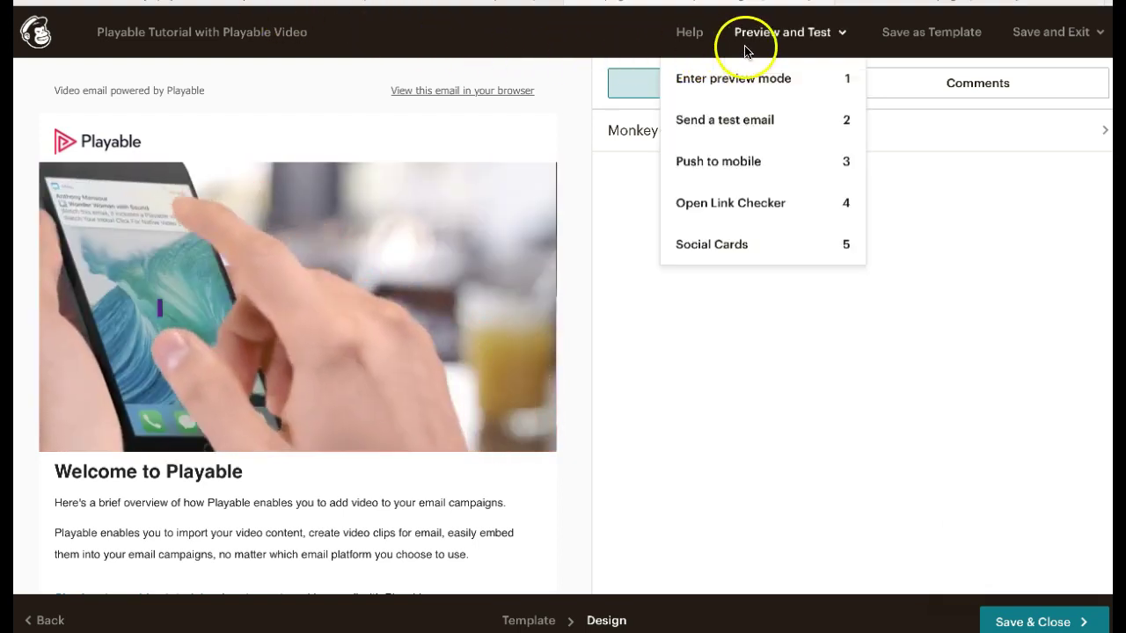
pyautogui.click(756, 125)
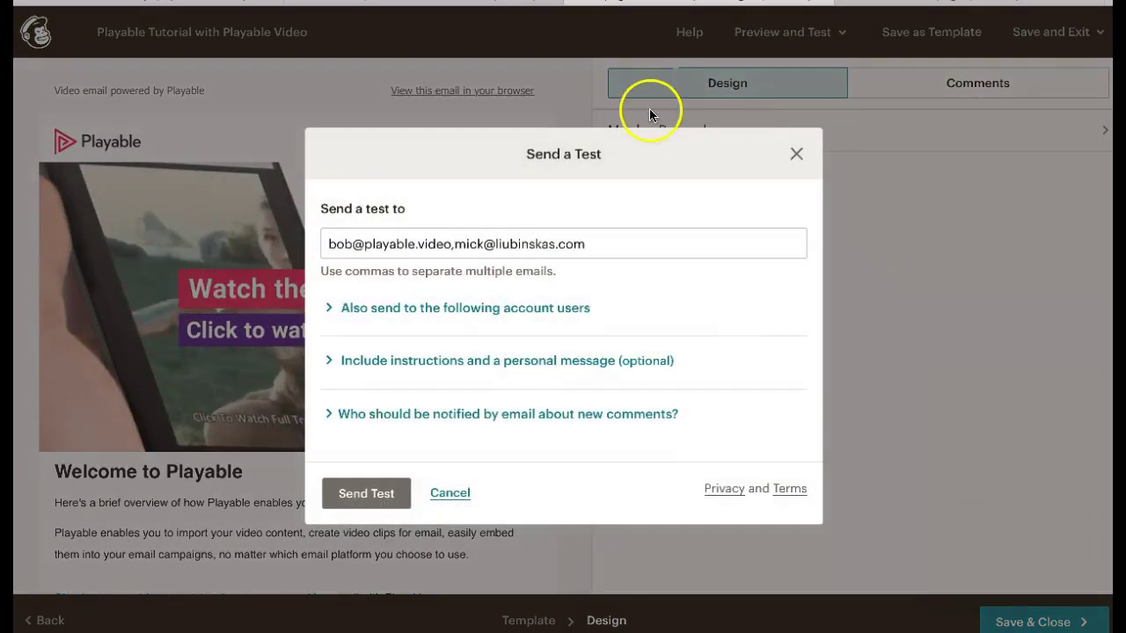
pyautogui.moveTo(582, 242); pyautogui.dragTo(324, 239)
pyautogui.press('BackSpace')
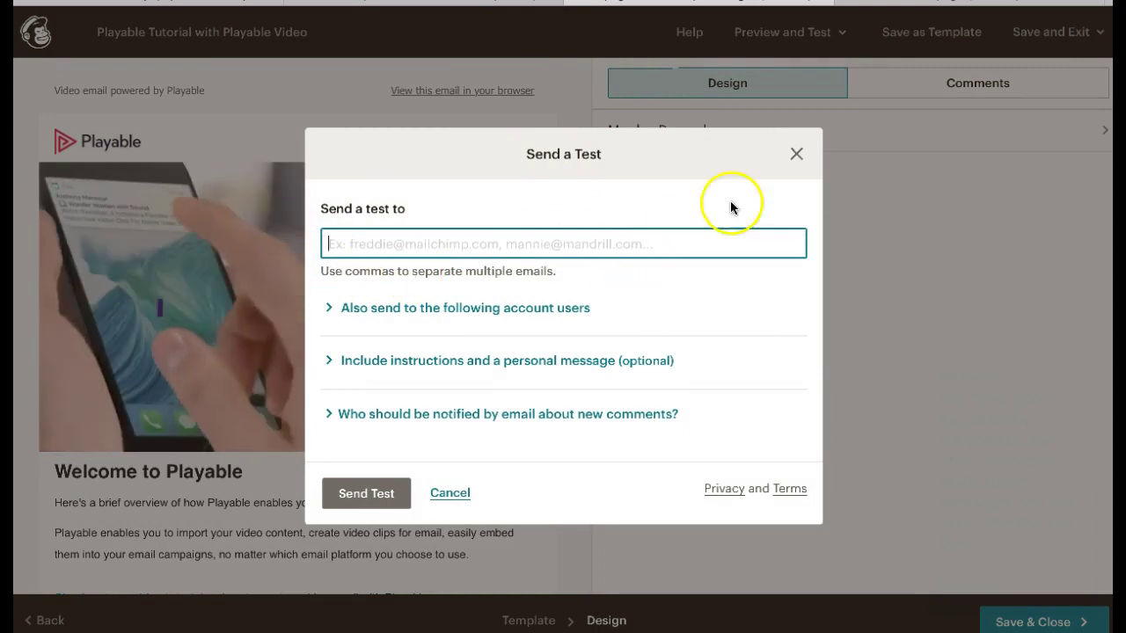